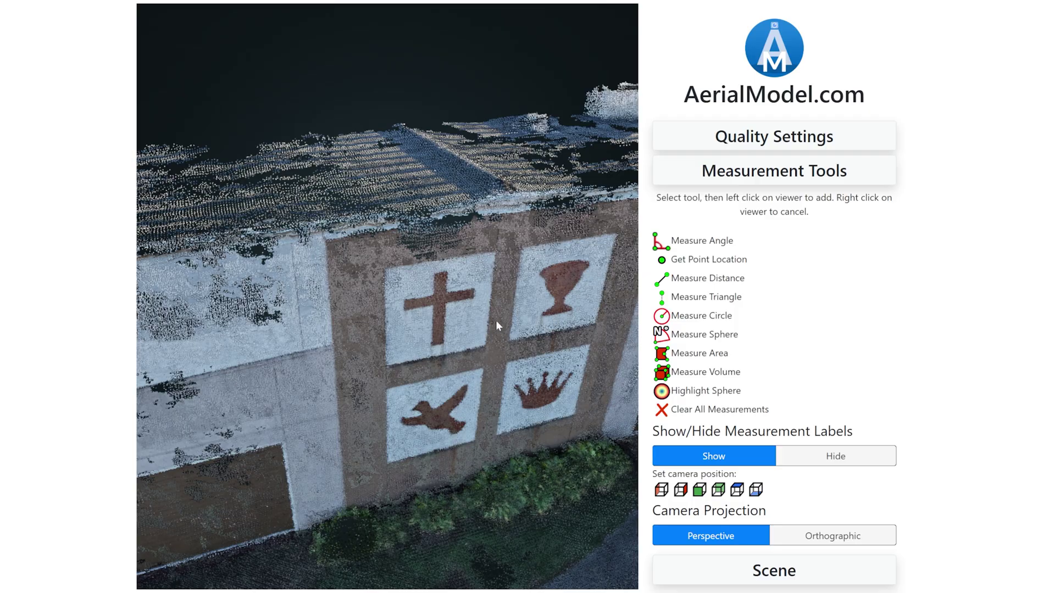
Examine the building's point cloud along the white facade, checking the windows and upper wall for detail and gaps
{"action": "left_click_drag", "start_coordinate": [498, 324], "coordinate": [501, 427]}
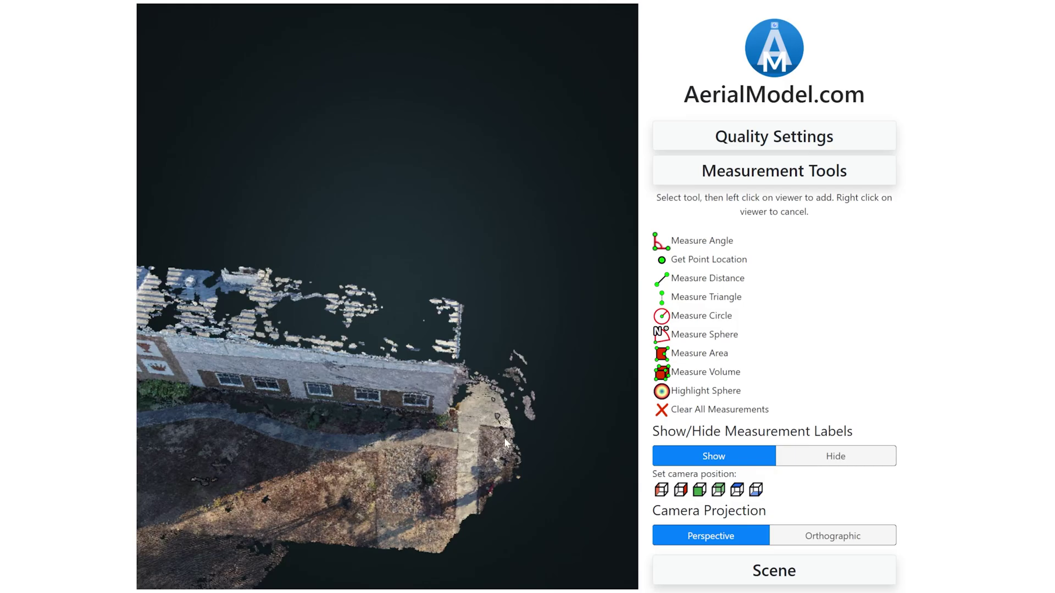
{"action": "scroll", "coordinate": [434, 451], "scroll_direction": "down", "scroll_amount": 10}
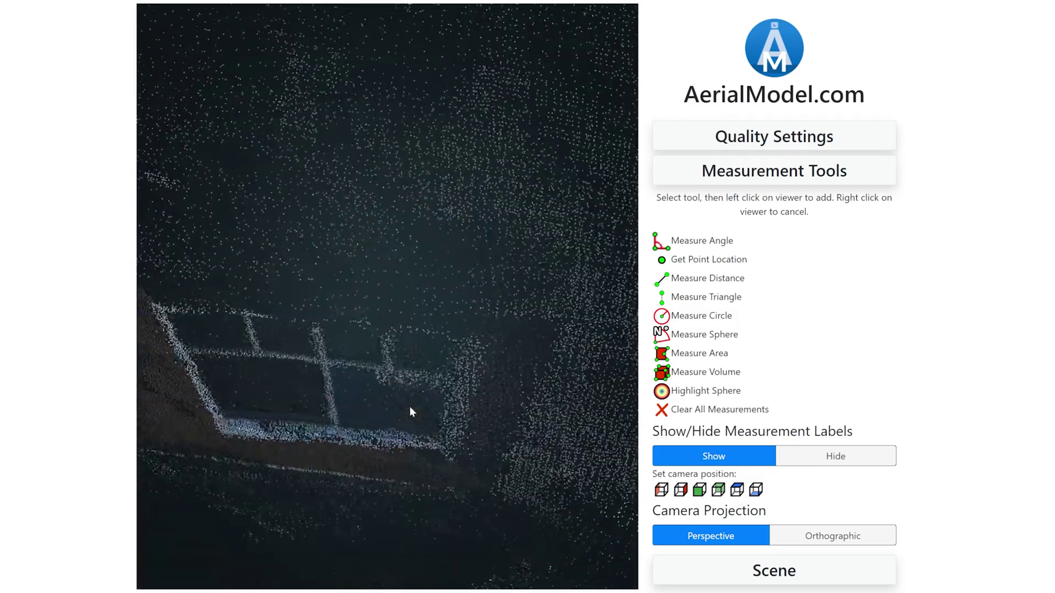
{"action": "scroll", "coordinate": [410, 406], "scroll_direction": "up", "scroll_amount": 5}
{"action": "left_click_drag", "start_coordinate": [438, 421], "coordinate": [385, 360]}
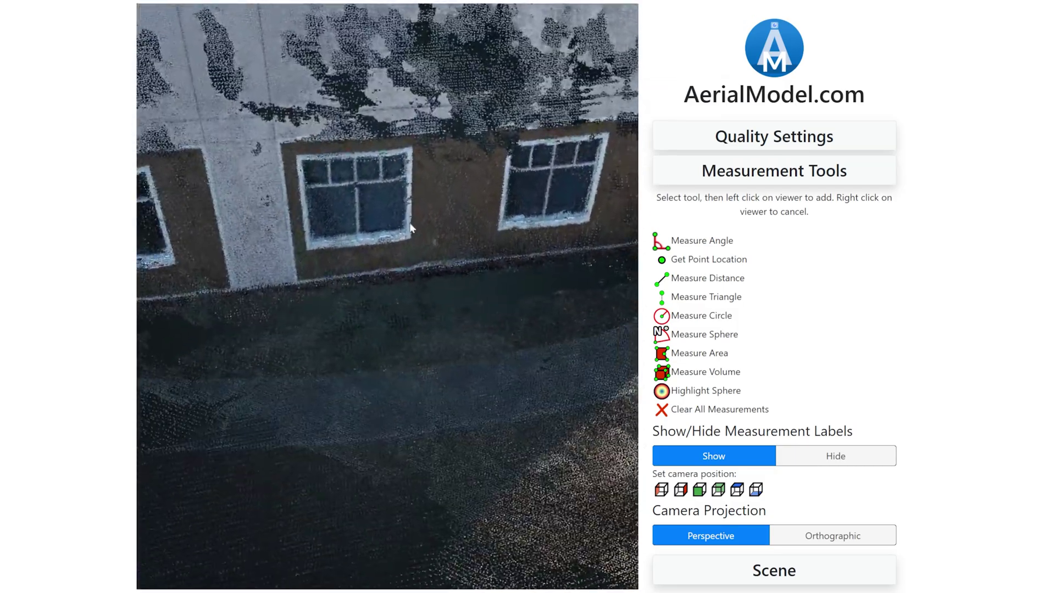
{"action": "scroll", "coordinate": [358, 347], "scroll_direction": "down", "scroll_amount": 5}
{"action": "scroll", "coordinate": [383, 272], "scroll_direction": "up", "scroll_amount": 5}
{"action": "scroll", "coordinate": [401, 252], "scroll_direction": "down", "scroll_amount": 4}
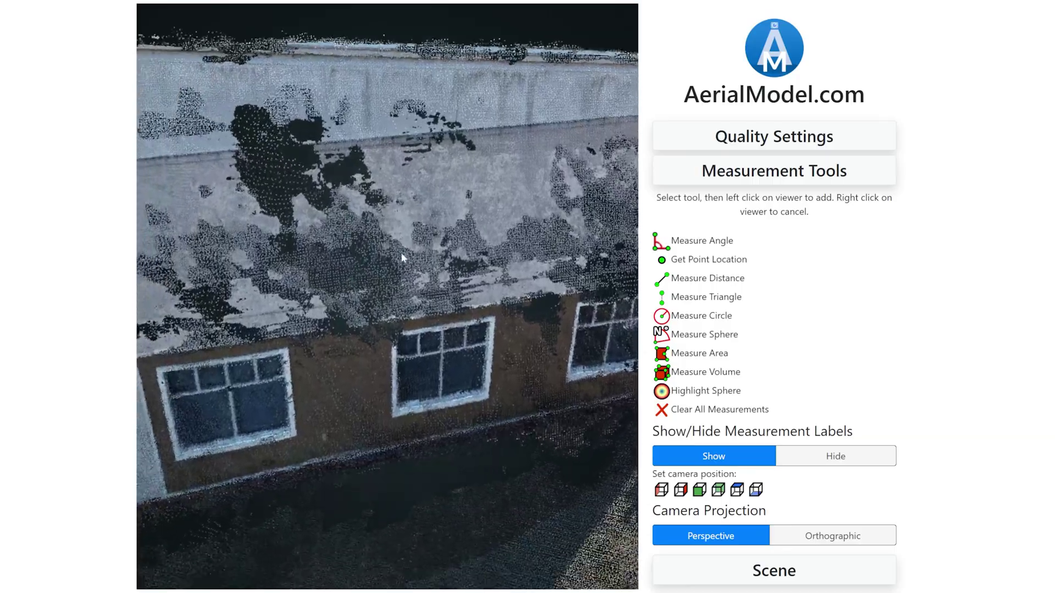
{"action": "scroll", "coordinate": [398, 256], "scroll_direction": "up", "scroll_amount": 4}
{"action": "scroll", "coordinate": [388, 246], "scroll_direction": "down", "scroll_amount": 4}
{"action": "left_click_drag", "start_coordinate": [388, 246], "coordinate": [333, 267]}
{"action": "scroll", "coordinate": [370, 250], "scroll_direction": "up", "scroll_amount": 3}
{"action": "scroll", "coordinate": [424, 242], "scroll_direction": "down", "scroll_amount": 3}
{"action": "scroll", "coordinate": [332, 263], "scroll_direction": "up", "scroll_amount": 3}
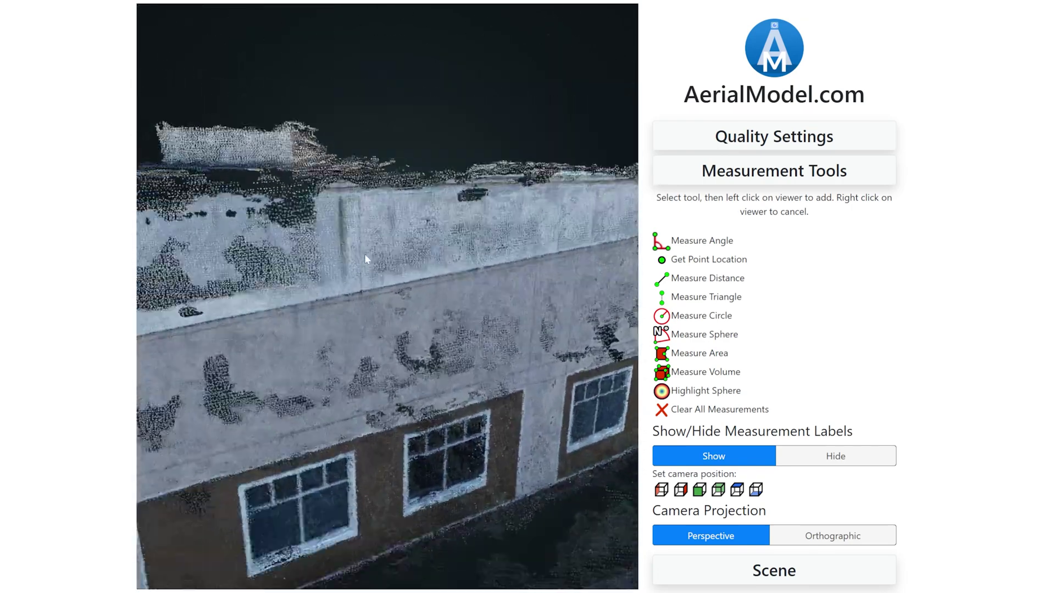
{"action": "scroll", "coordinate": [355, 189], "scroll_direction": "down", "scroll_amount": 3}
{"action": "scroll", "coordinate": [328, 147], "scroll_direction": "up", "scroll_amount": 2}
Inspect the cross, chalice, dove and crown wall panels up close for reconstruction quality
{"action": "left_click_drag", "start_coordinate": [327, 146], "coordinate": [325, 160]}
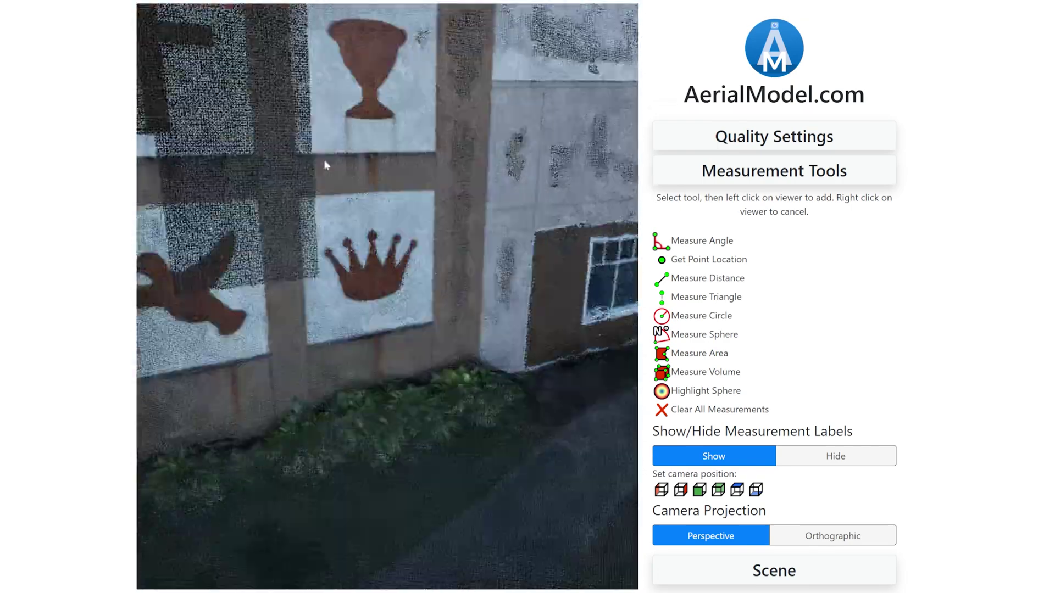
{"action": "scroll", "coordinate": [329, 166], "scroll_direction": "down", "scroll_amount": 3}
{"action": "scroll", "coordinate": [324, 165], "scroll_direction": "up", "scroll_amount": 3}
{"action": "scroll", "coordinate": [308, 211], "scroll_direction": "down", "scroll_amount": 5}
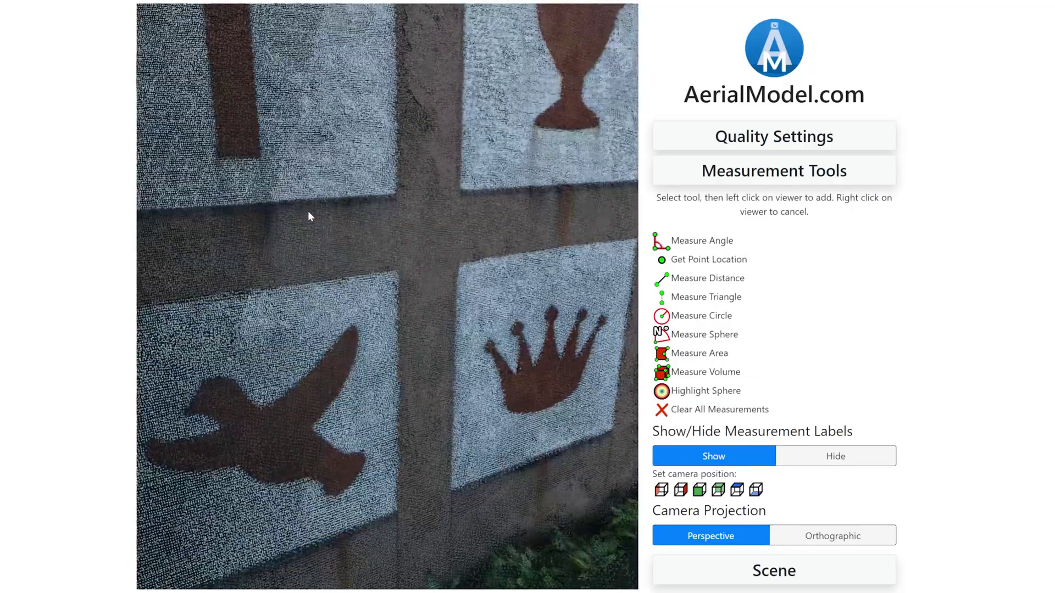
{"action": "scroll", "coordinate": [303, 213], "scroll_direction": "up", "scroll_amount": 5}
{"action": "scroll", "coordinate": [313, 215], "scroll_direction": "down", "scroll_amount": 2}
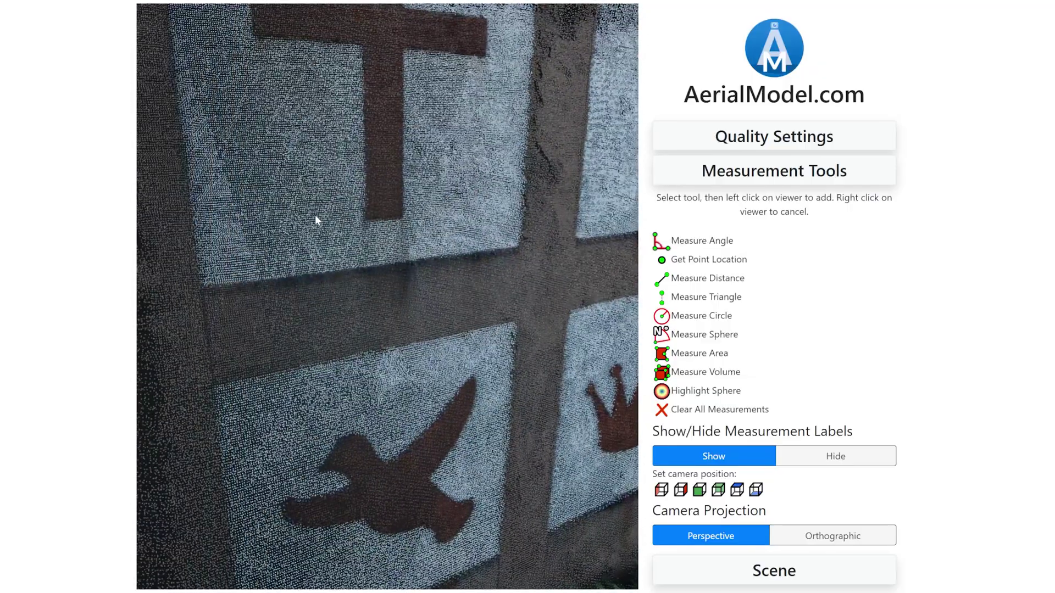
{"action": "scroll", "coordinate": [315, 215], "scroll_direction": "up", "scroll_amount": 2}
{"action": "scroll", "coordinate": [315, 216], "scroll_direction": "up", "scroll_amount": 3}
{"action": "mouse_move", "coordinate": [314, 215]}
{"action": "left_mouse_down"}
{"action": "mouse_move", "coordinate": [342, 236]}
{"action": "mouse_move", "coordinate": [303, 235]}
{"action": "mouse_move", "coordinate": [385, 257]}
{"action": "mouse_move", "coordinate": [331, 255]}
{"action": "left_mouse_up"}
Examine the upper wall, roof edge and whole length of the building model from near and far
{"action": "mouse_move", "coordinate": [327, 301]}
{"action": "left_mouse_down"}
{"action": "mouse_move", "coordinate": [408, 302]}
{"action": "mouse_move", "coordinate": [359, 302]}
{"action": "mouse_move", "coordinate": [359, 311]}
{"action": "mouse_move", "coordinate": [435, 346]}
{"action": "mouse_move", "coordinate": [407, 330]}
{"action": "left_mouse_up"}
{"action": "scroll", "coordinate": [409, 327], "scroll_direction": "down", "scroll_amount": 10}
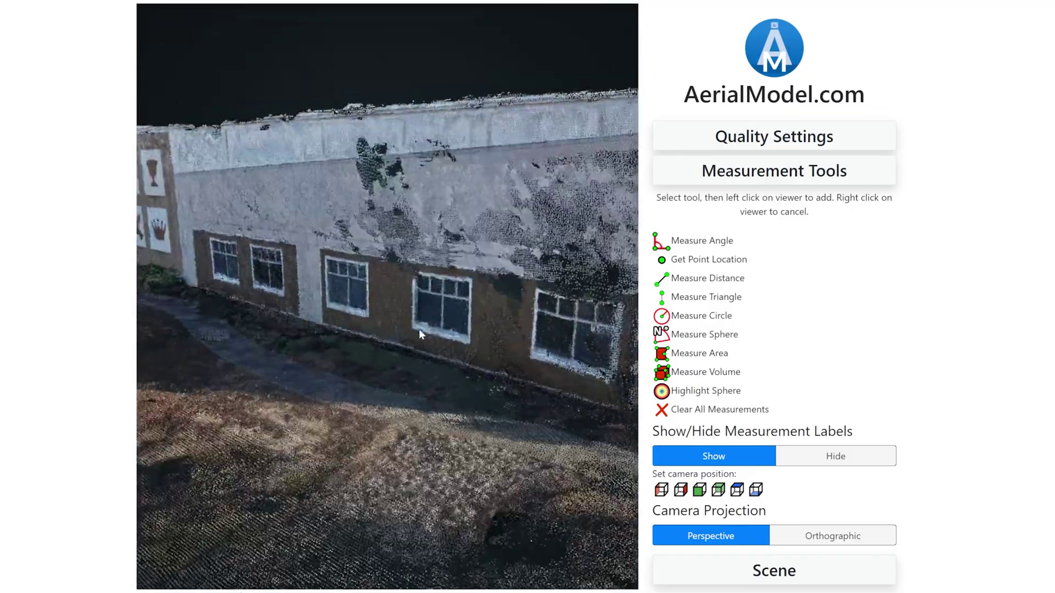
{"action": "scroll", "coordinate": [357, 208], "scroll_direction": "up", "scroll_amount": 10}
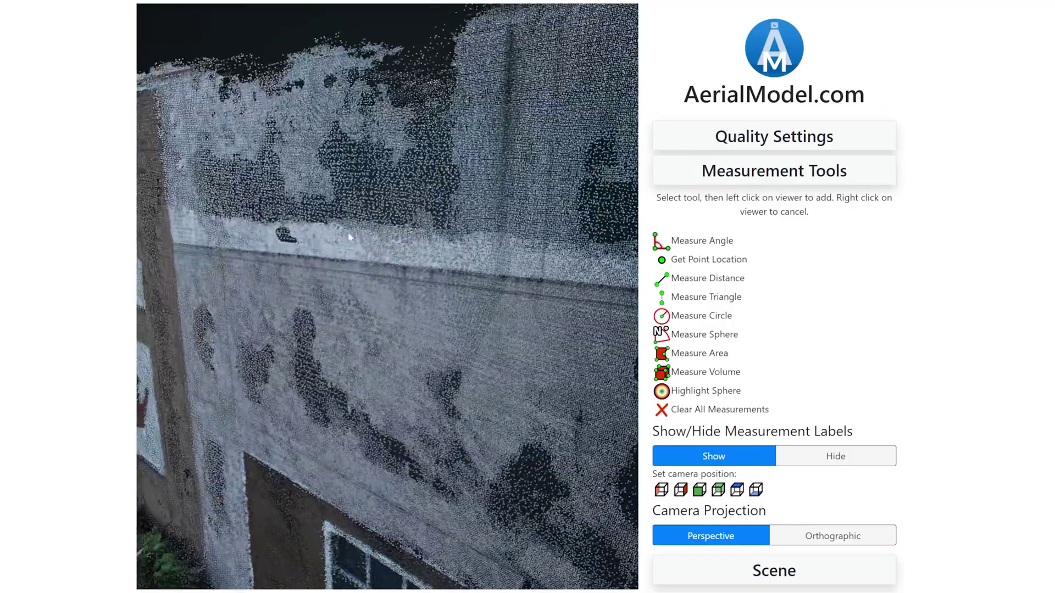
{"action": "mouse_move", "coordinate": [350, 238]}
{"action": "left_mouse_down"}
{"action": "mouse_move", "coordinate": [454, 246]}
{"action": "mouse_move", "coordinate": [402, 271]}
{"action": "mouse_move", "coordinate": [425, 261]}
{"action": "left_mouse_up"}
{"action": "scroll", "coordinate": [426, 263], "scroll_direction": "down", "scroll_amount": 5}
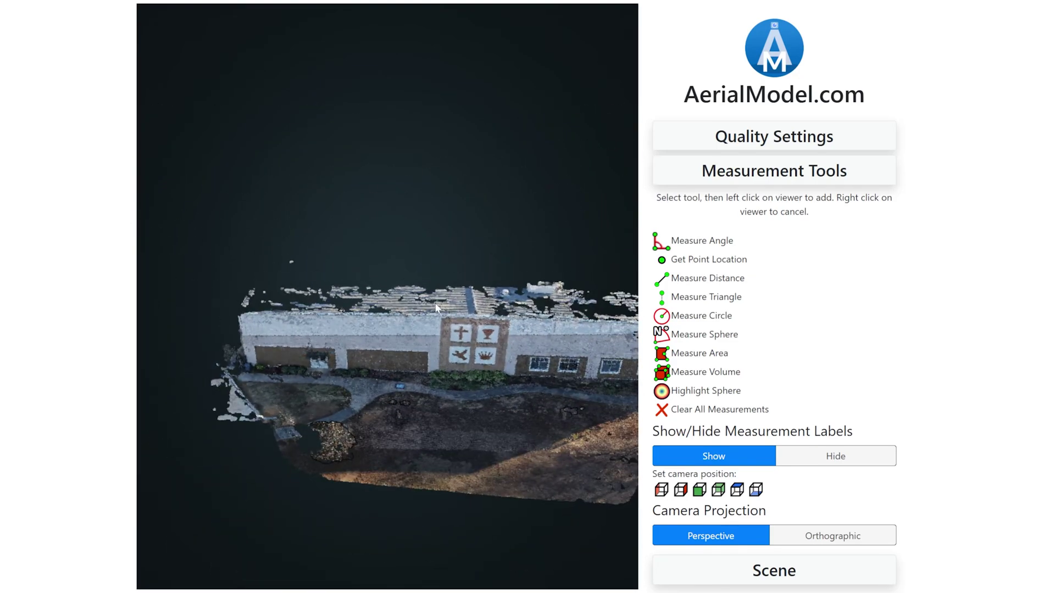
{"action": "scroll", "coordinate": [397, 334], "scroll_direction": "up", "scroll_amount": 8}
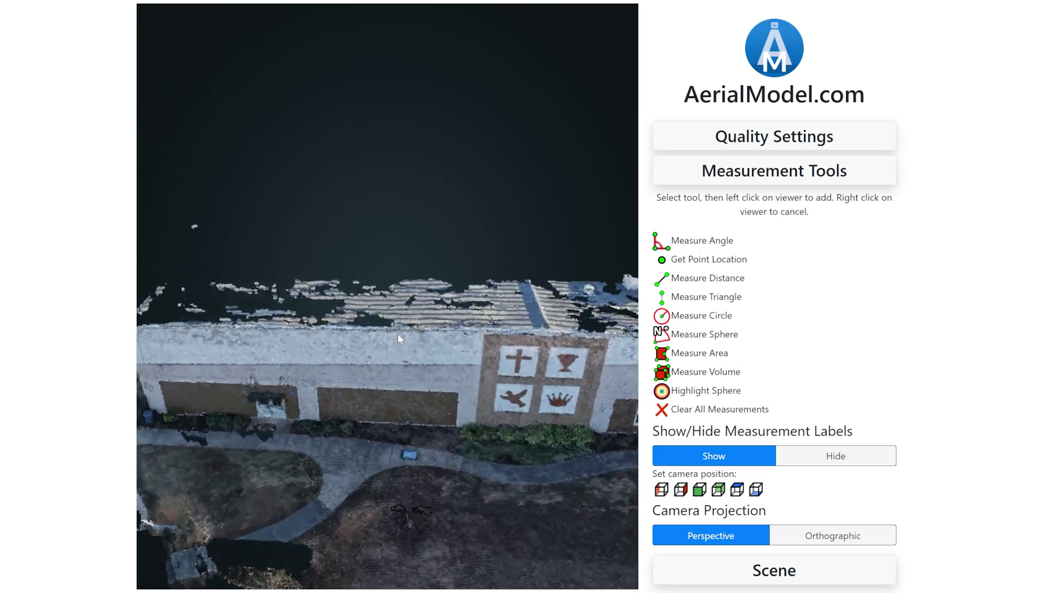
{"action": "scroll", "coordinate": [409, 334], "scroll_direction": "down", "scroll_amount": 8}
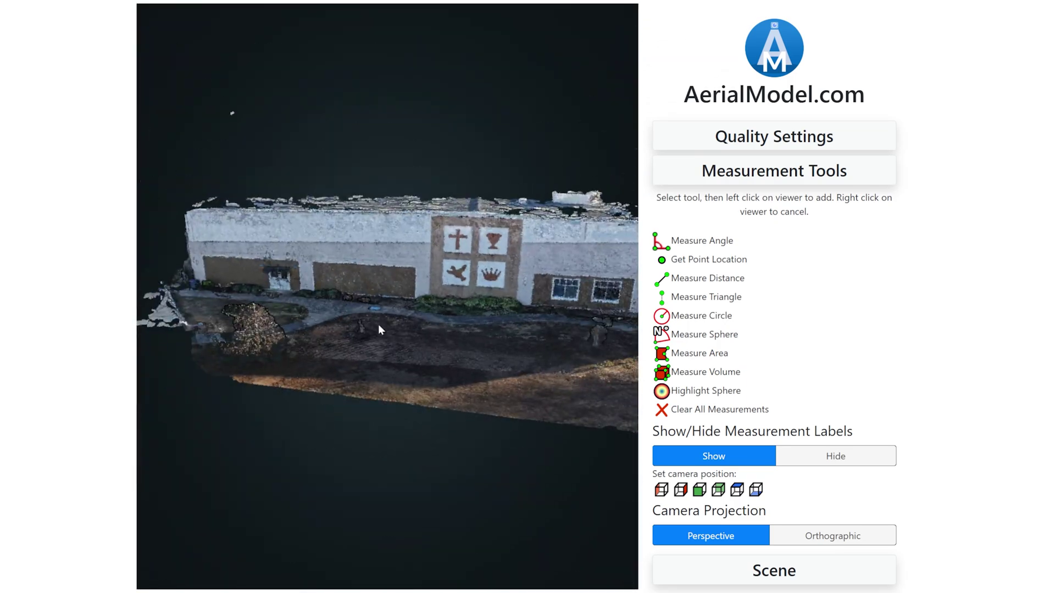
{"action": "left_click_drag", "start_coordinate": [378, 330], "coordinate": [216, 229]}
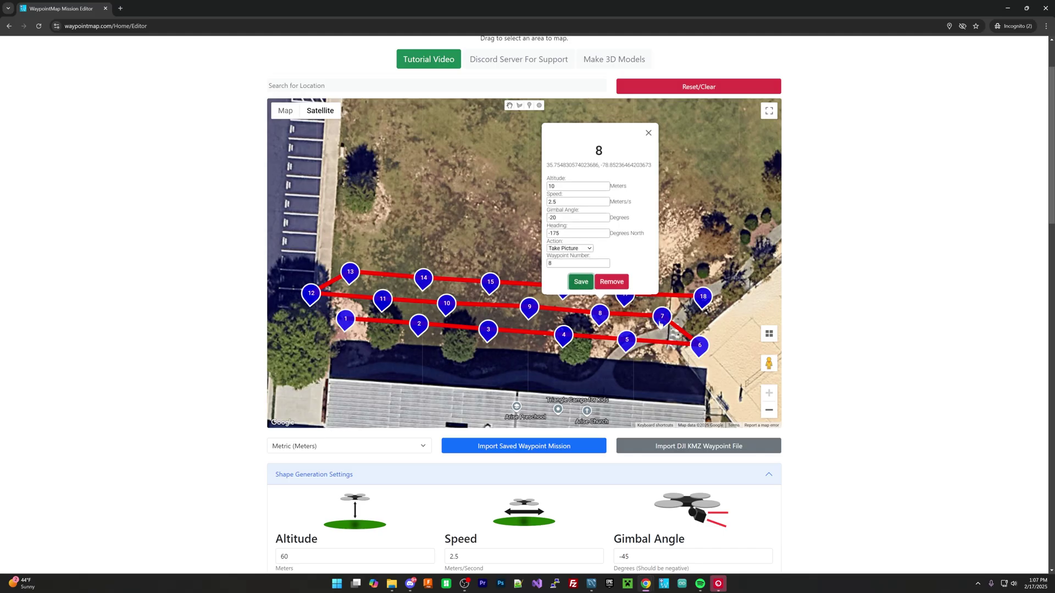
In the WaypointMap mission editor, set the gimbal angle of waypoints 7 and 9 through 12 to -20 degrees and save them
{"action": "left_click", "coordinate": [662, 320]}
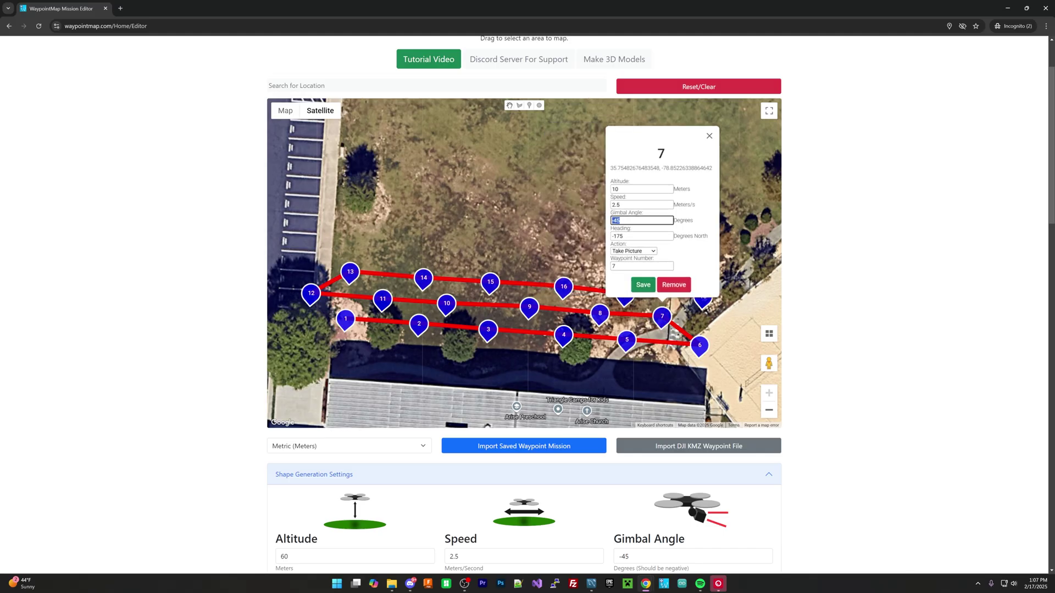
{"action": "left_click", "coordinate": [530, 309]}
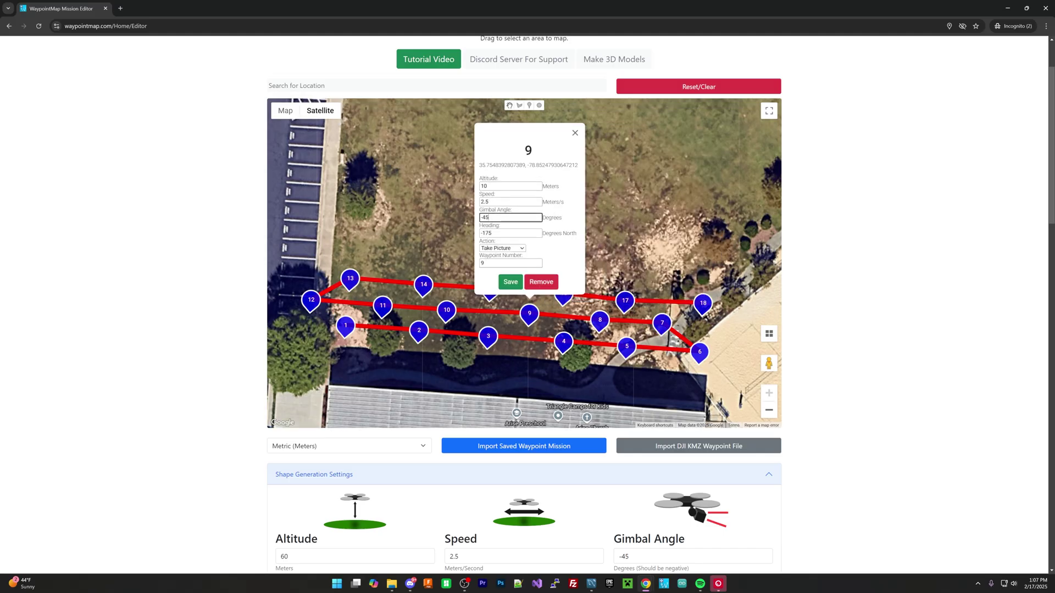
{"action": "left_click", "coordinate": [447, 310]}
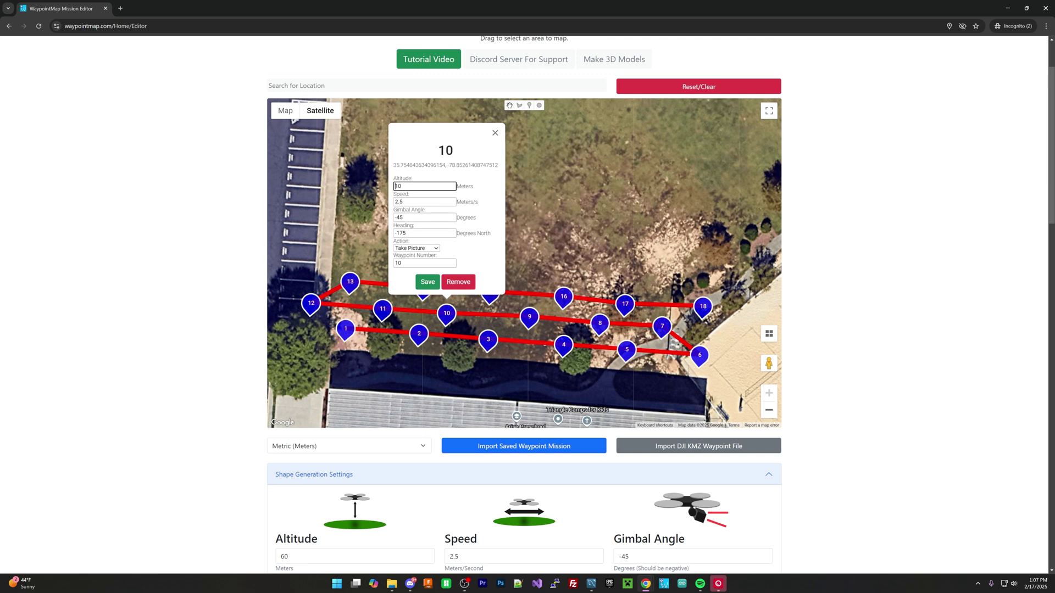
{"action": "left_click", "coordinate": [428, 282]}
{"action": "left_click", "coordinate": [383, 310]}
{"action": "left_click", "coordinate": [362, 218]}
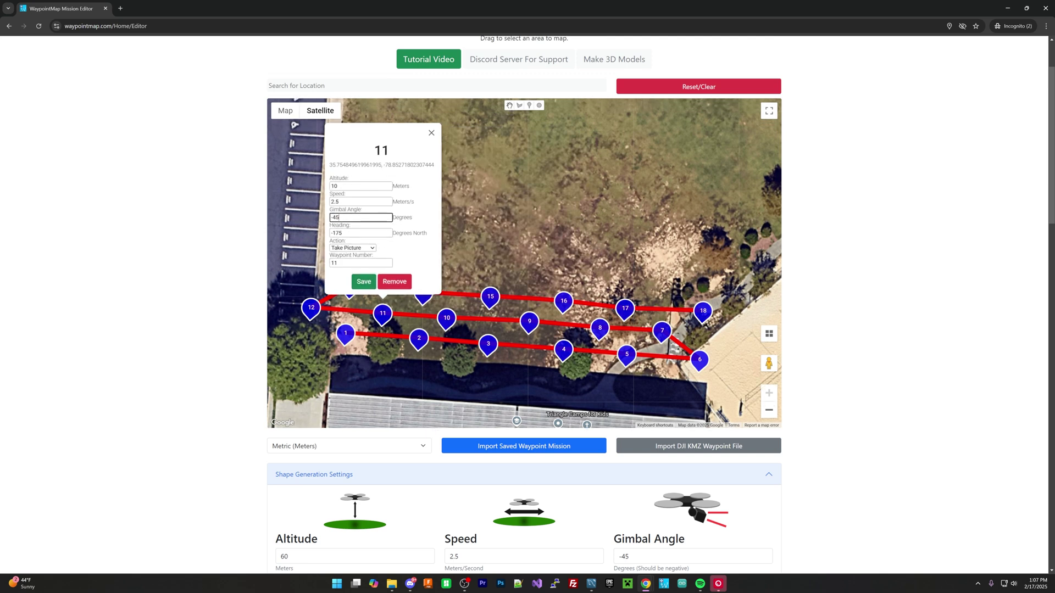
{"action": "left_click", "coordinate": [312, 309]}
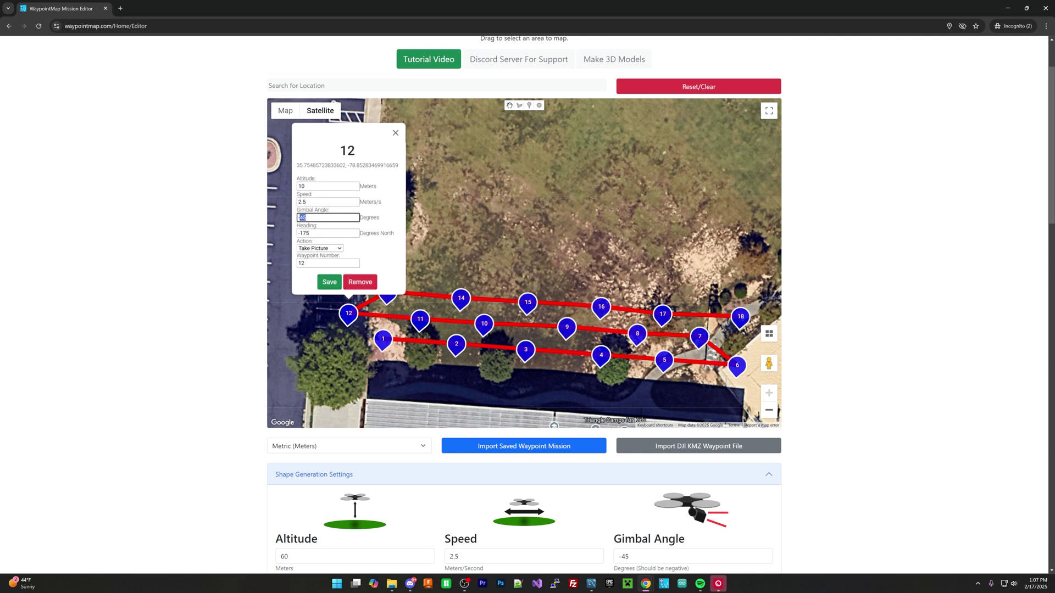
{"action": "left_click", "coordinate": [329, 282]}
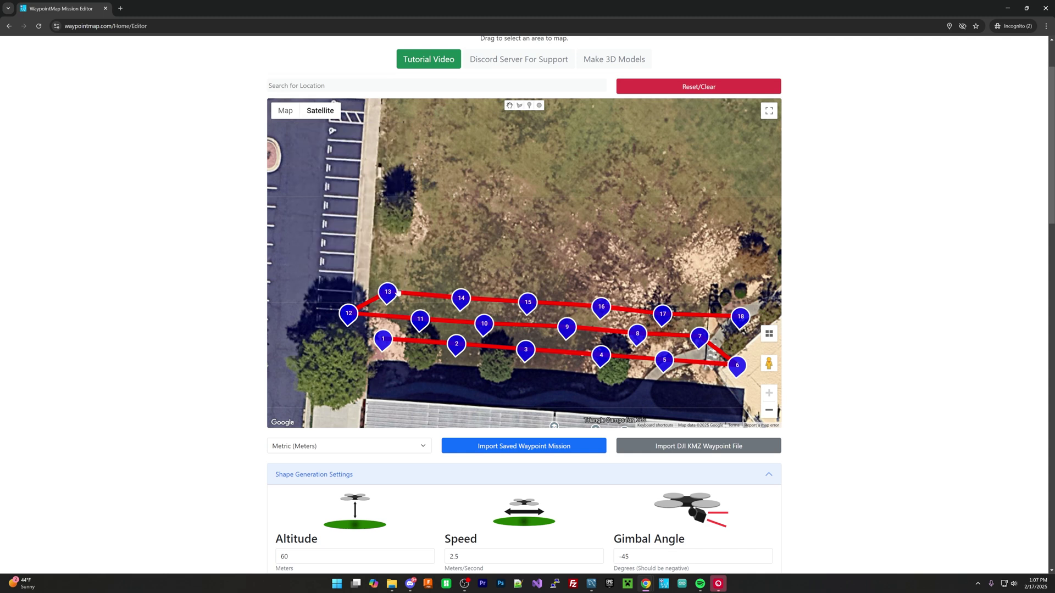
Set the gimbal angle of waypoints 13 through 18 to -20 degrees, saving each one
{"action": "left_click", "coordinate": [388, 296]}
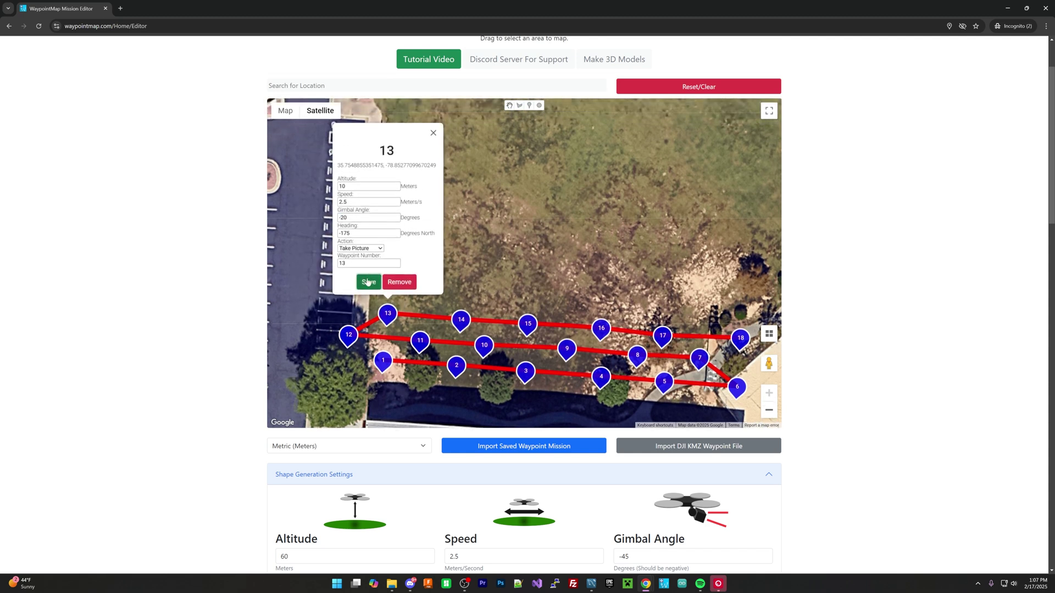
{"action": "left_click", "coordinate": [465, 322]}
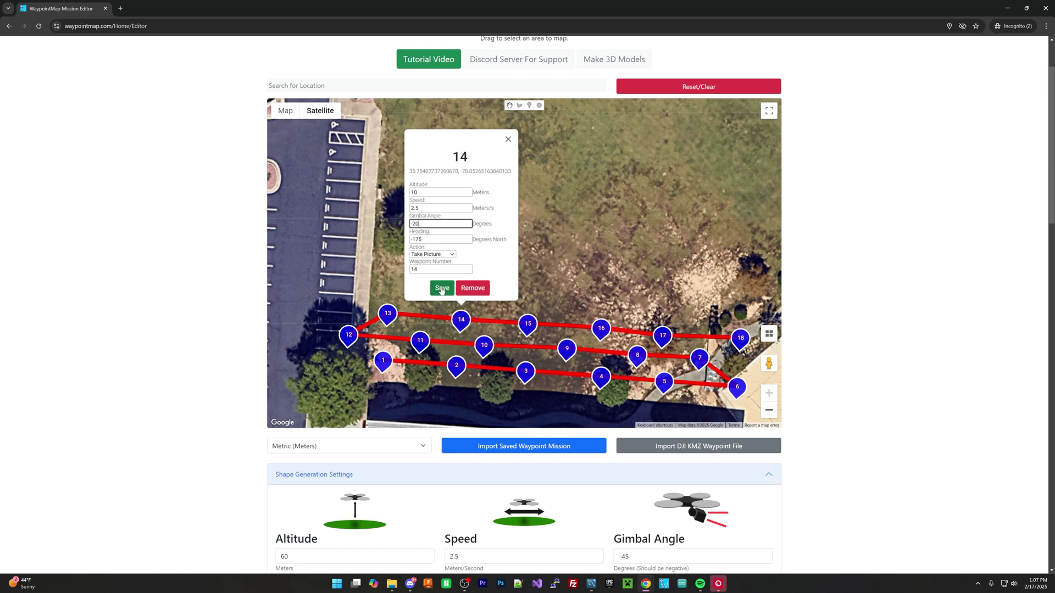
{"action": "left_click", "coordinate": [530, 326]}
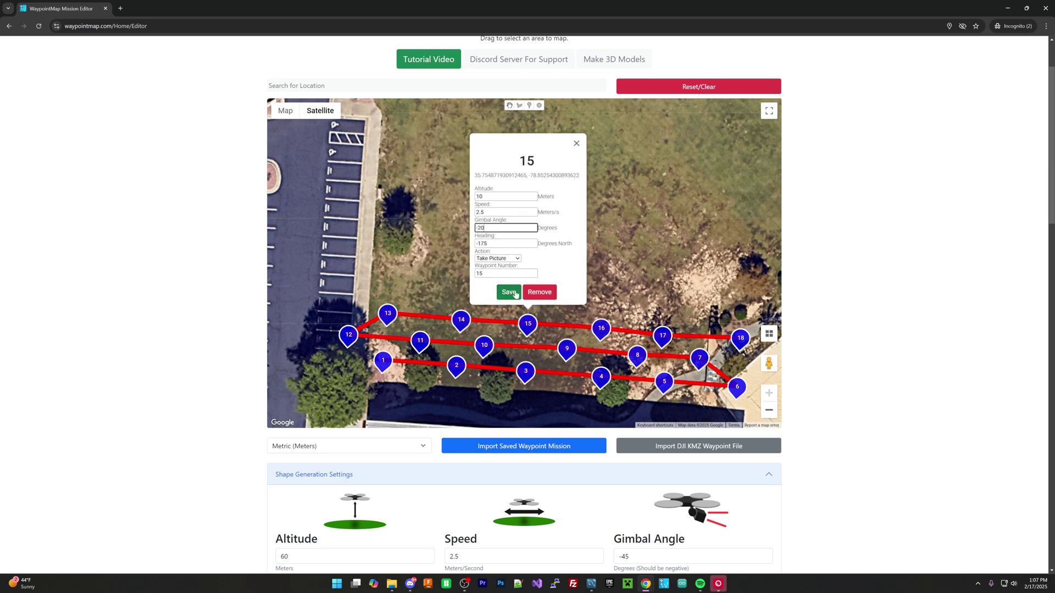
{"action": "left_click", "coordinate": [604, 328]}
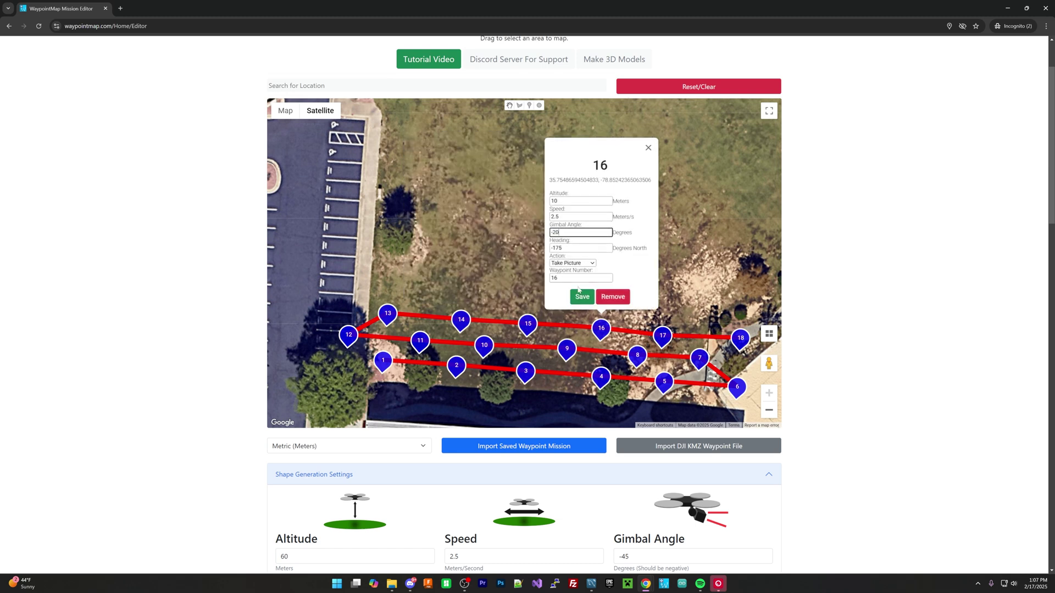
{"action": "left_click", "coordinate": [663, 339]}
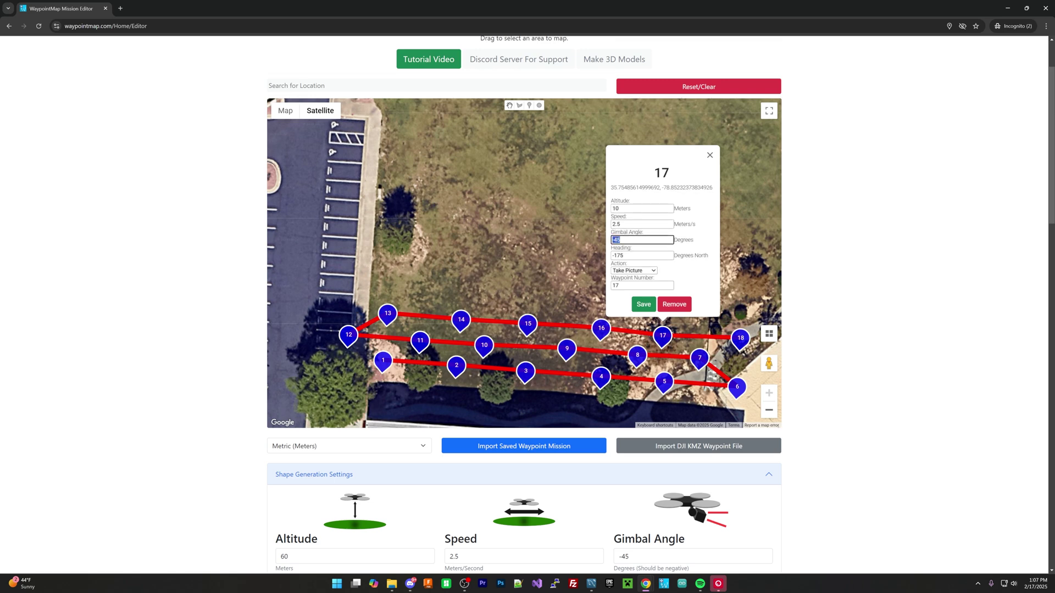
{"action": "left_click", "coordinate": [746, 337]}
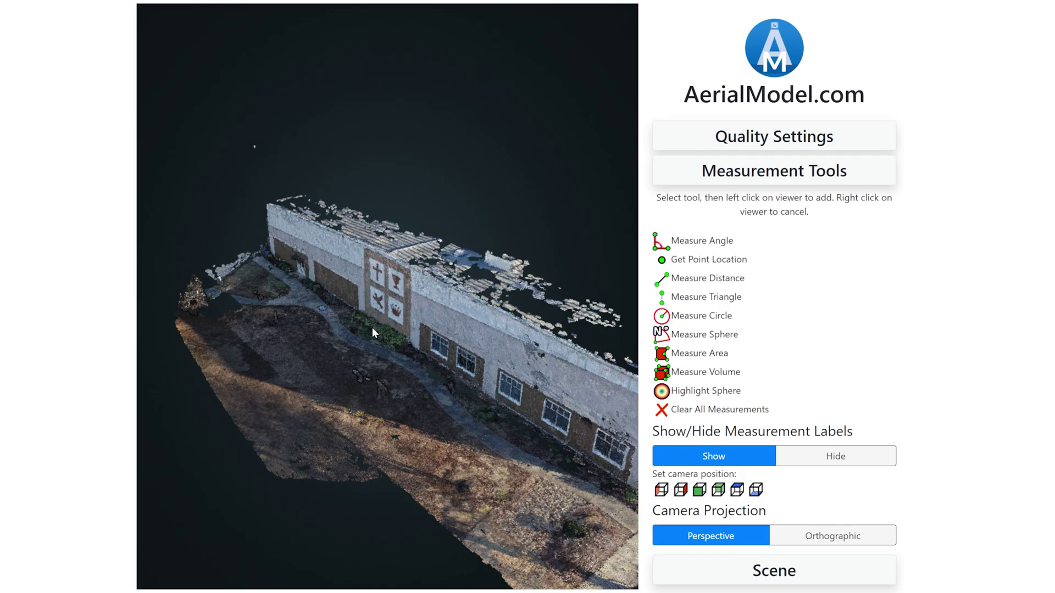
In the AerialModel viewer, examine the facade model from several angles and distances, focusing on the four symbol panels
{"action": "scroll", "coordinate": [368, 269], "scroll_direction": "up", "scroll_amount": 3}
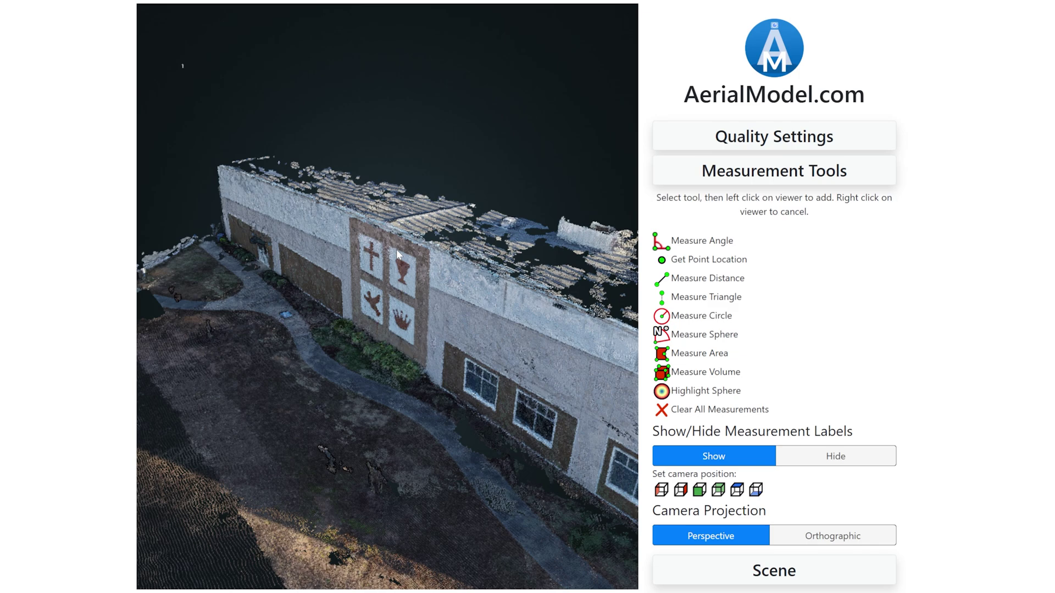
{"action": "scroll", "coordinate": [379, 247], "scroll_direction": "up", "scroll_amount": 5}
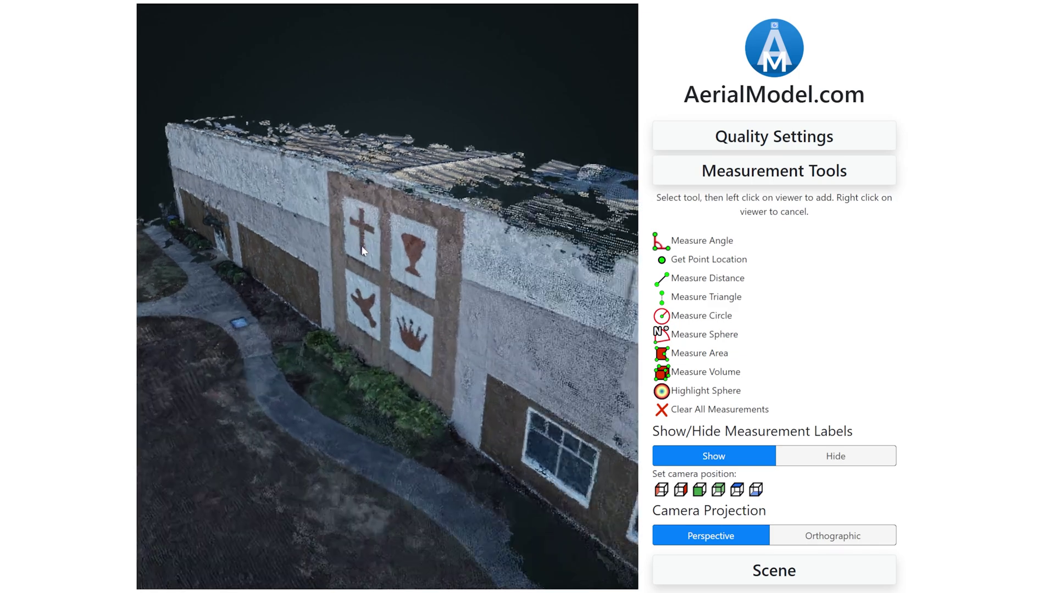
{"action": "scroll", "coordinate": [358, 255], "scroll_direction": "down", "scroll_amount": 5}
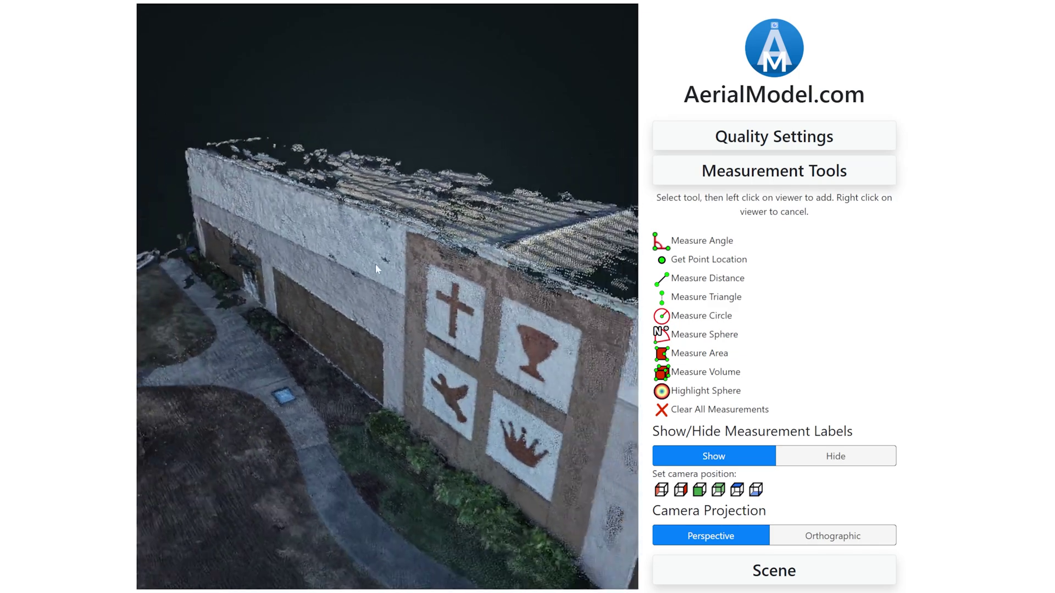
{"action": "scroll", "coordinate": [376, 264], "scroll_direction": "up", "scroll_amount": 4}
{"action": "left_click_drag", "start_coordinate": [372, 285], "coordinate": [352, 325]}
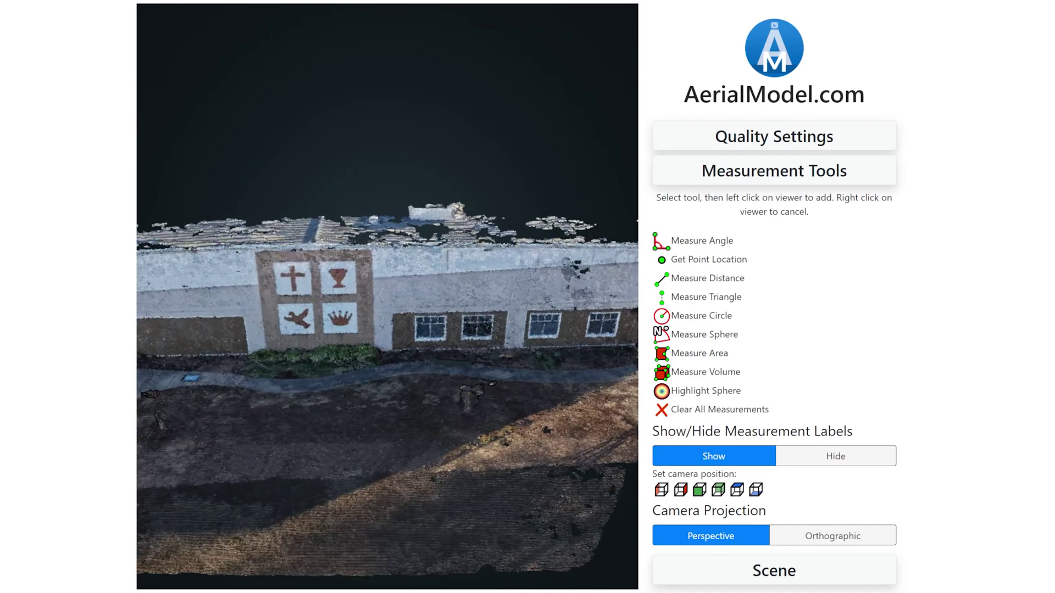
{"action": "left_click_drag", "start_coordinate": [875, 111], "coordinate": [700, 95]}
{"action": "left_click_drag", "start_coordinate": [550, 299], "coordinate": [246, 316]}
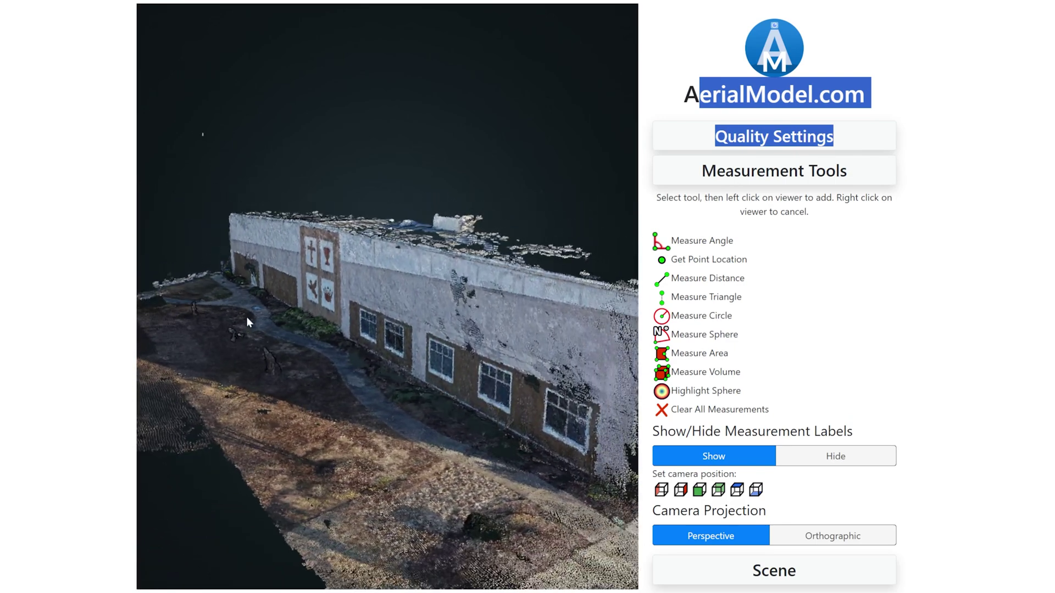
{"action": "left_click", "coordinate": [890, 89]}
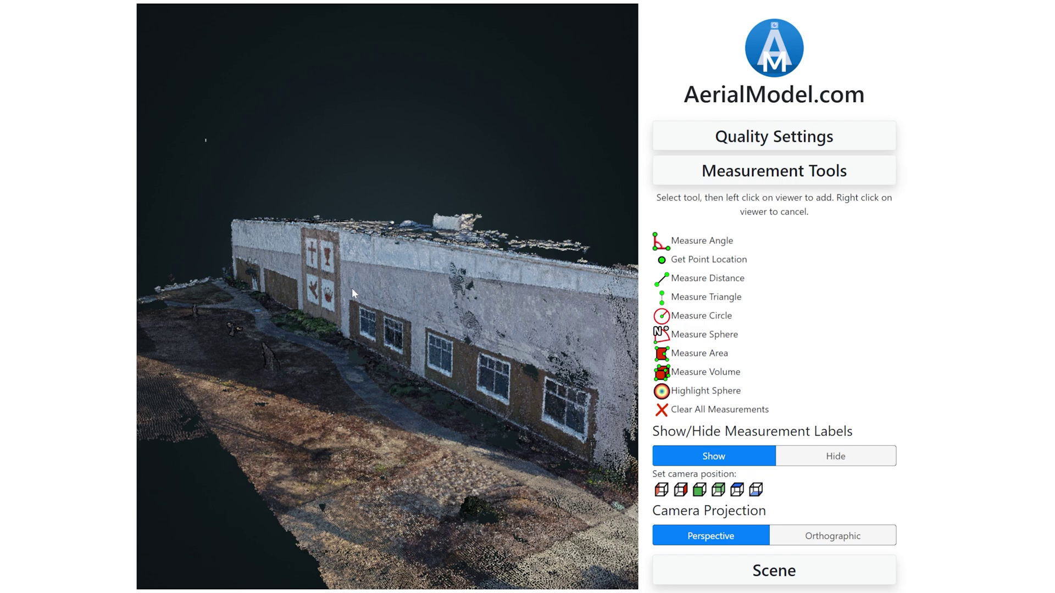
{"action": "left_click_drag", "start_coordinate": [352, 288], "coordinate": [409, 301]}
{"action": "left_click_drag", "start_coordinate": [431, 296], "coordinate": [516, 304]}
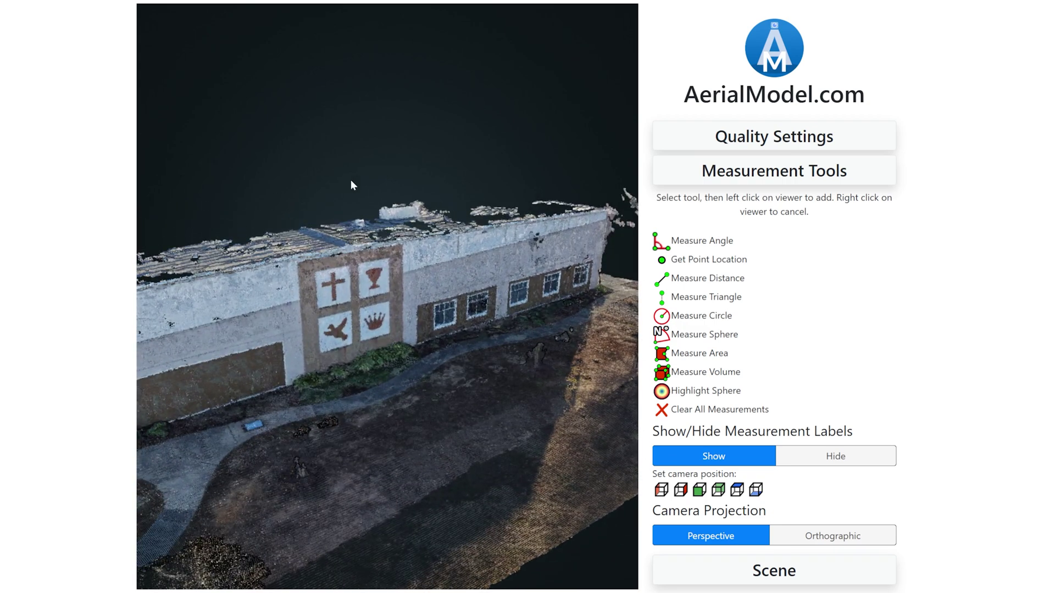
{"action": "left_click_drag", "start_coordinate": [461, 268], "coordinate": [350, 281]}
{"action": "scroll", "coordinate": [346, 275], "scroll_direction": "up", "scroll_amount": 5}
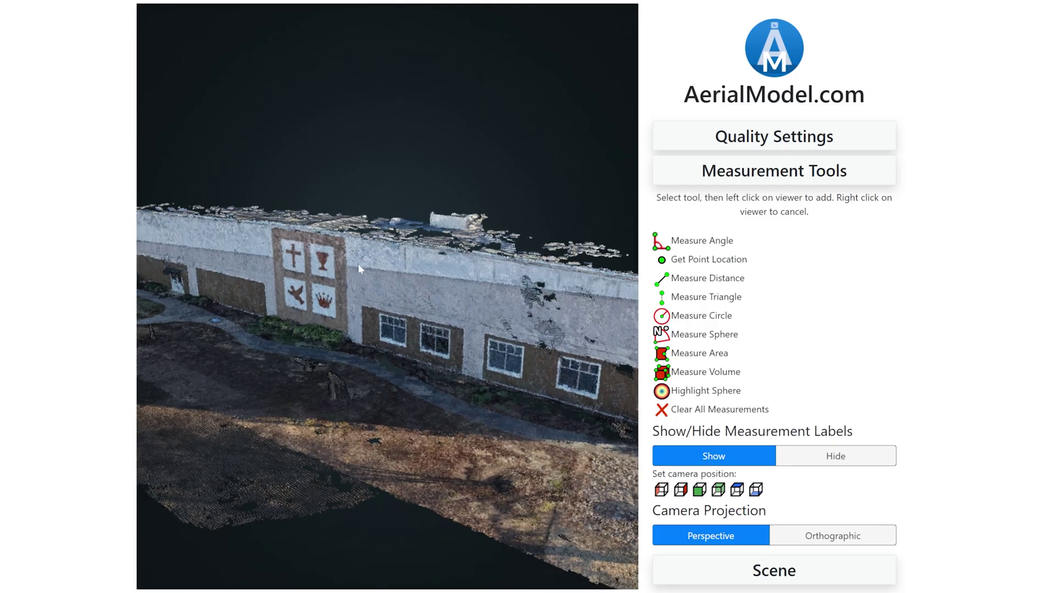
{"action": "scroll", "coordinate": [377, 288], "scroll_direction": "up", "scroll_amount": 6}
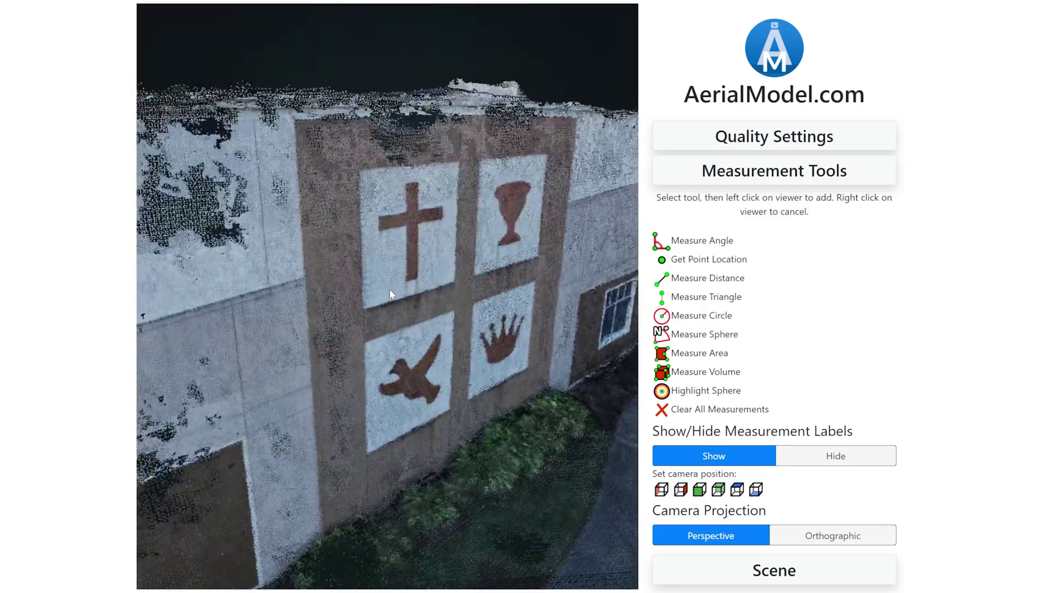
{"action": "scroll", "coordinate": [375, 292], "scroll_direction": "down", "scroll_amount": 10}
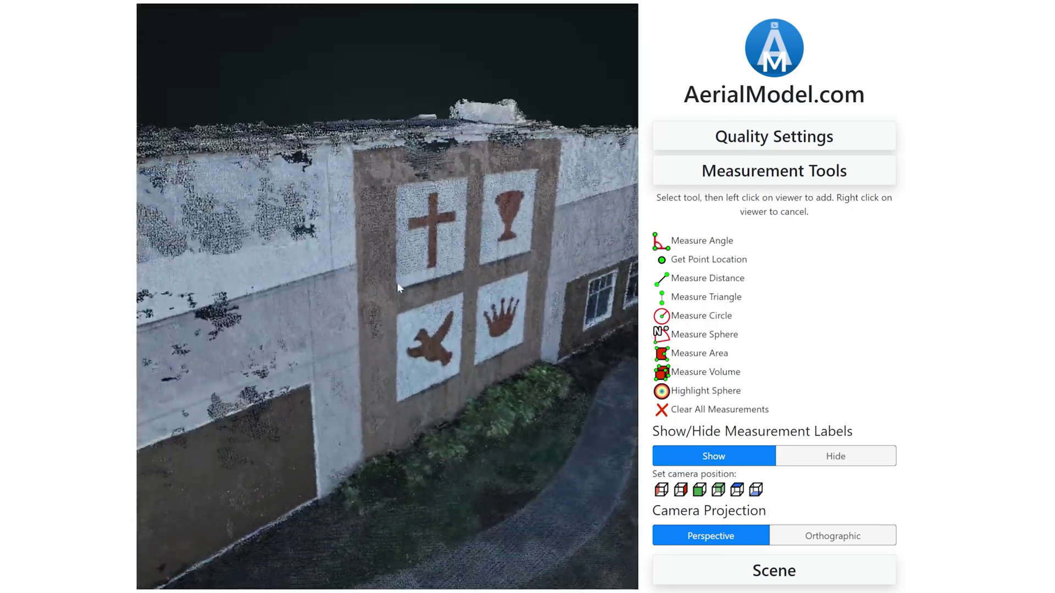